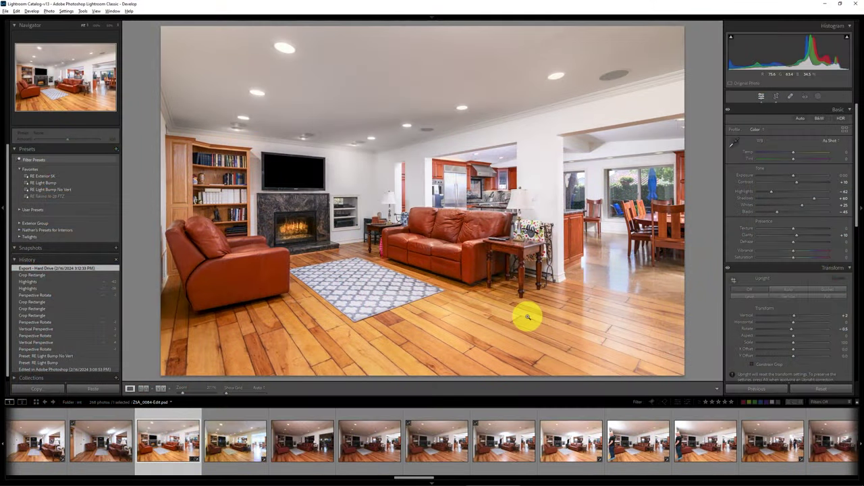
Step: Zoom in on the floor glare and back out, then view the ambient, next and brighter flash frames
click(612, 265)
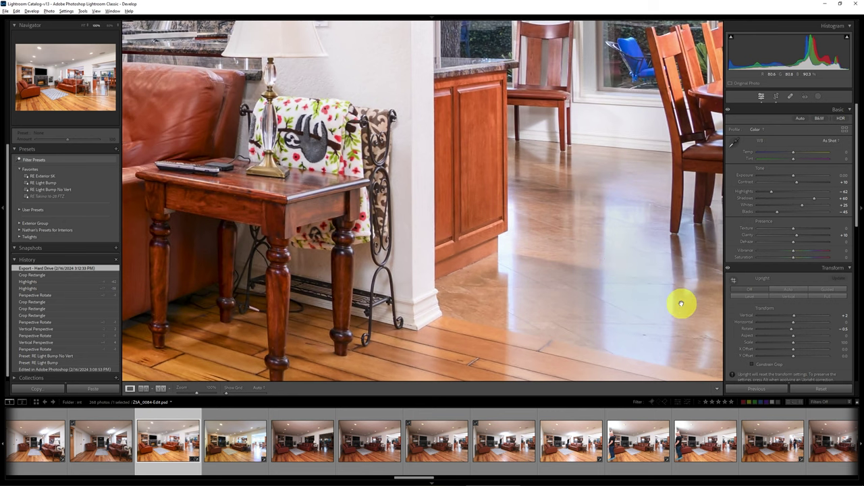
click(631, 295)
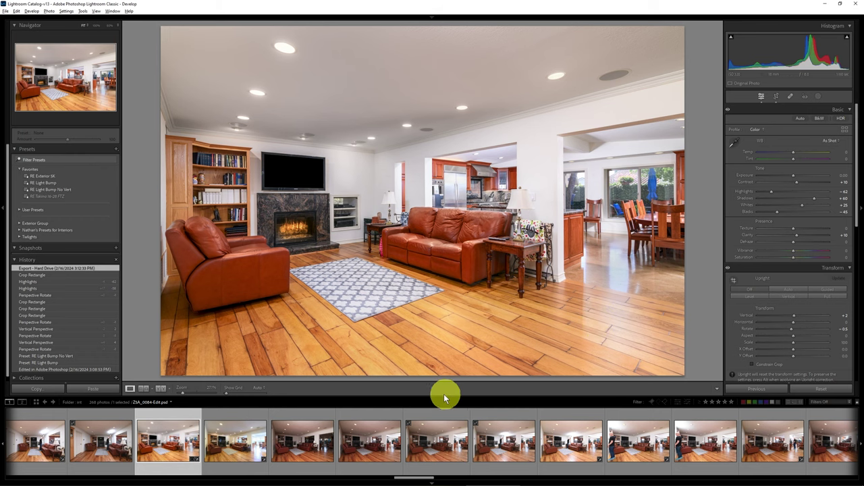
click(241, 451)
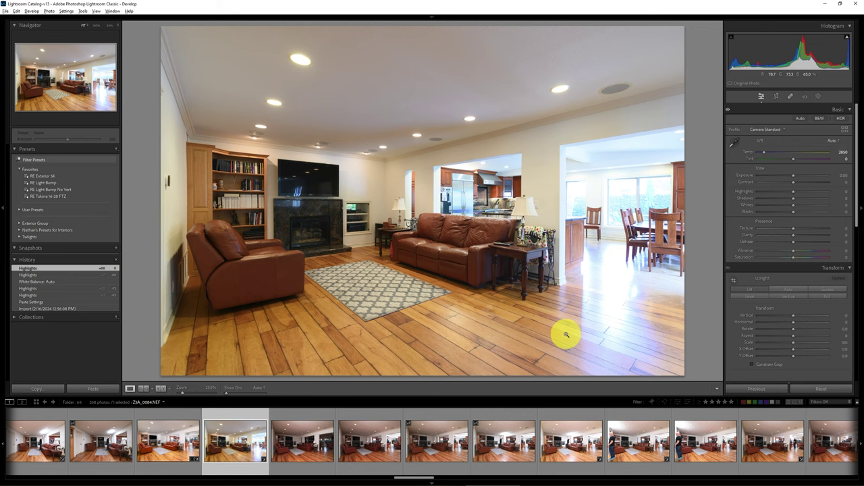
click(314, 439)
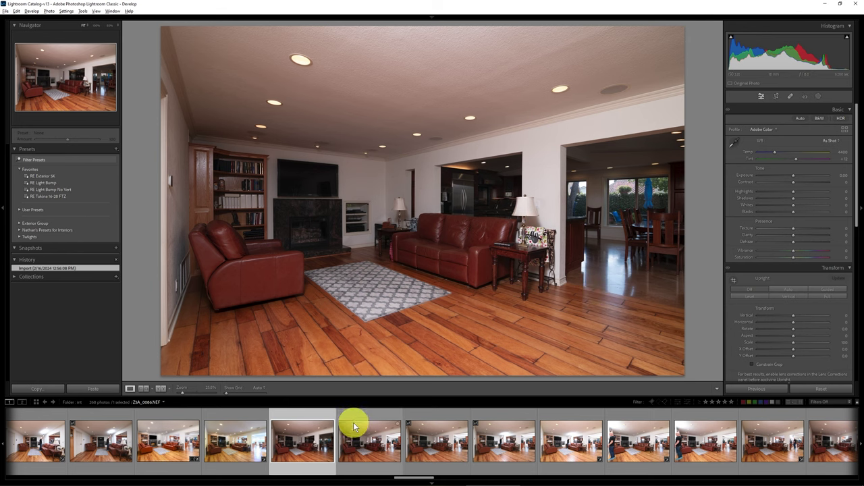
click(584, 451)
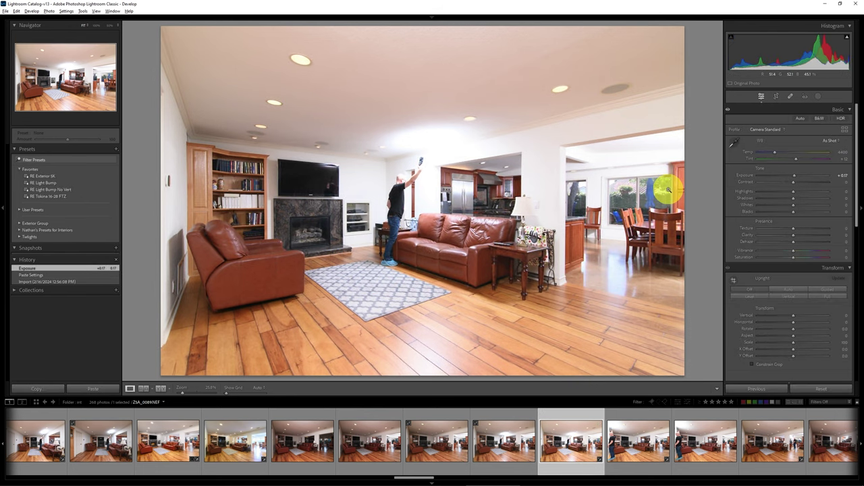
Step: View the wall and dining-area flash frames, zoom on the doorway flash, then return to the sofa-flash frame
click(631, 454)
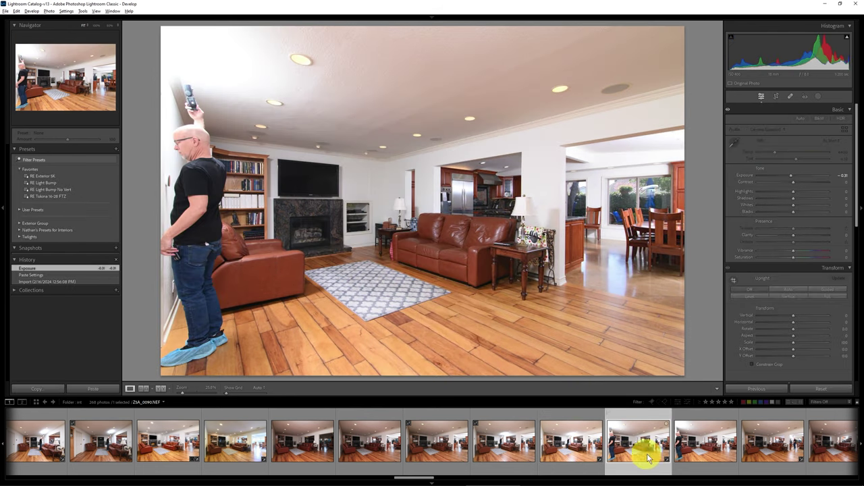
click(765, 448)
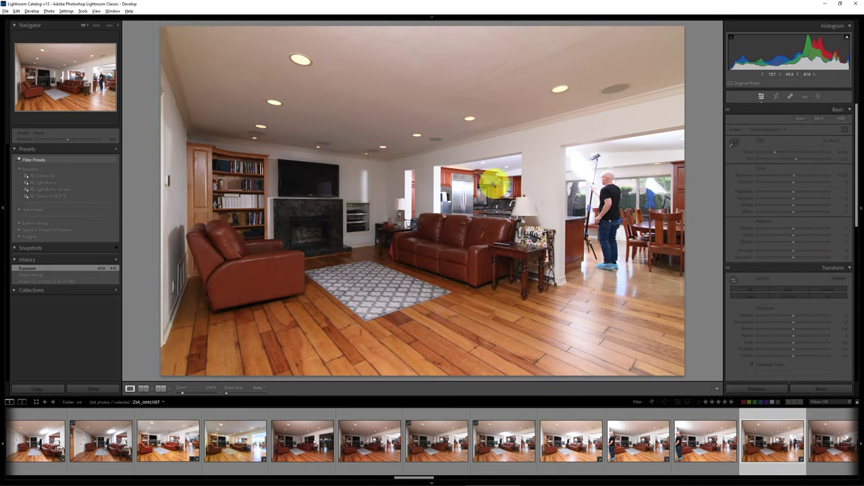
click(582, 163)
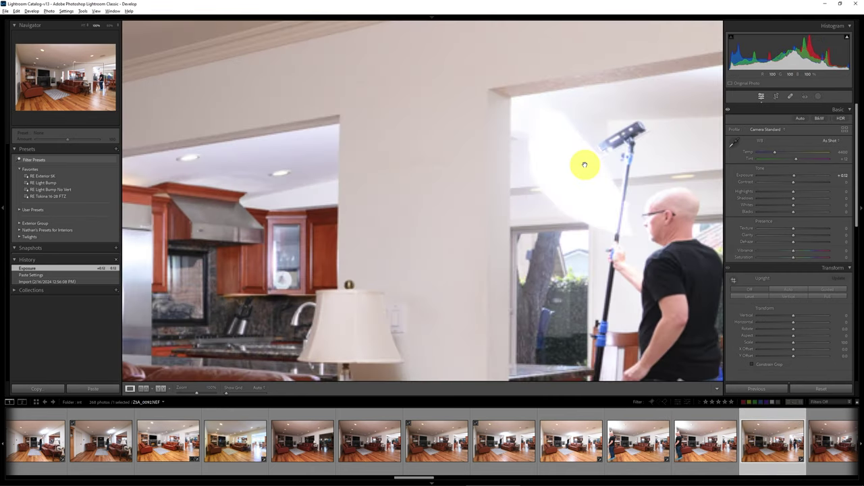
click(583, 164)
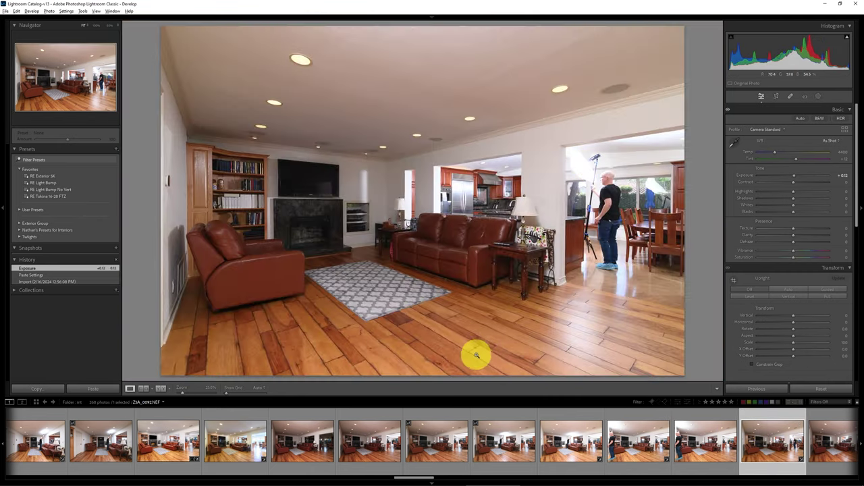
click(579, 447)
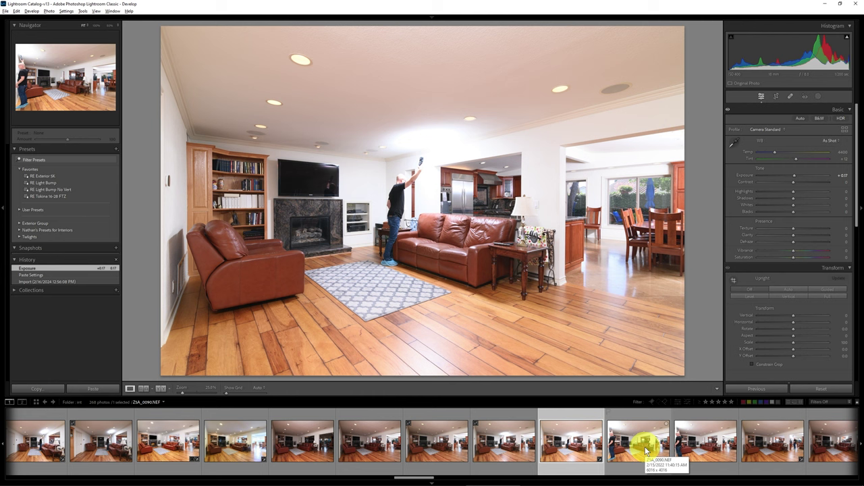
click(645, 449)
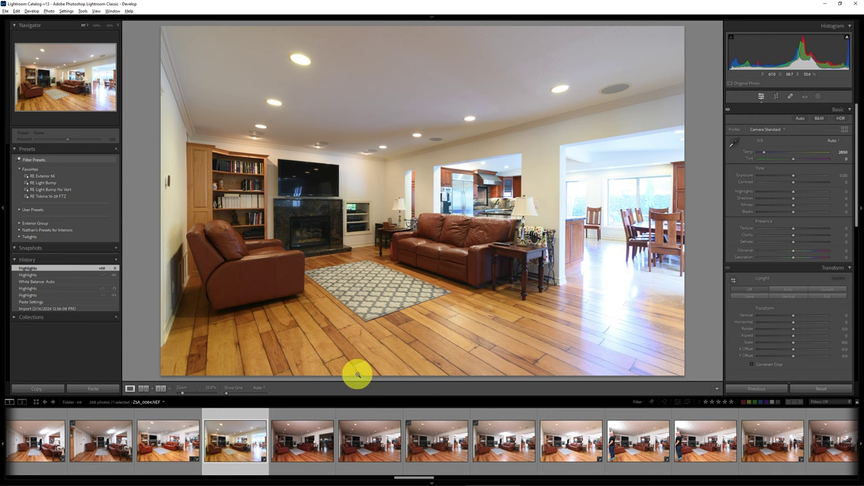
Step: Return to the original unlit ambient living room frame in the filmstrip
click(177, 443)
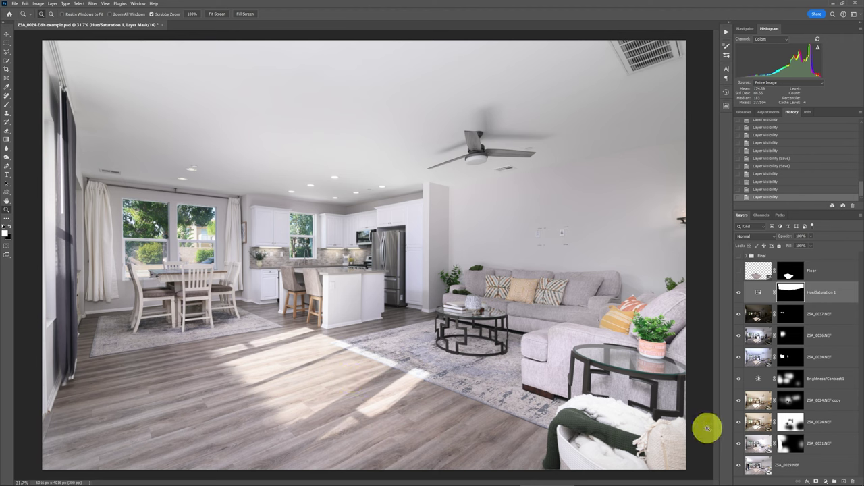
alt+click(738, 466)
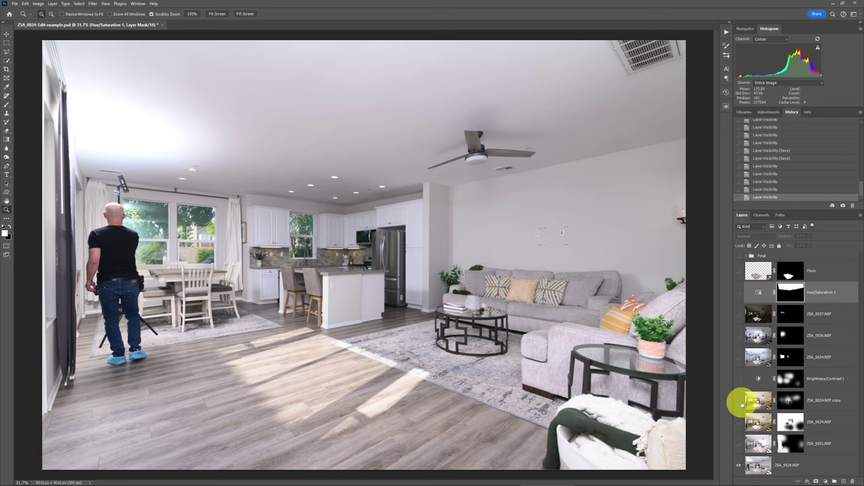
click(739, 465)
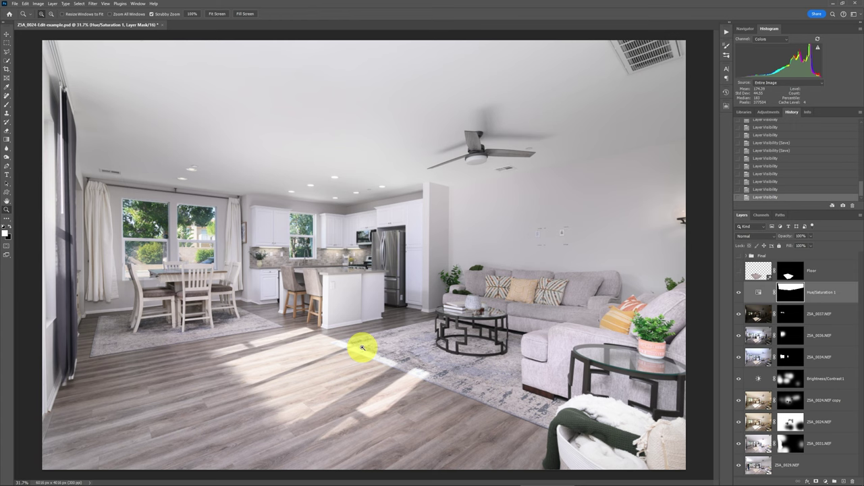
Step: Preview the Final group's edits, then zoom to 50% on the sun-streaked floor near the rug
click(739, 257)
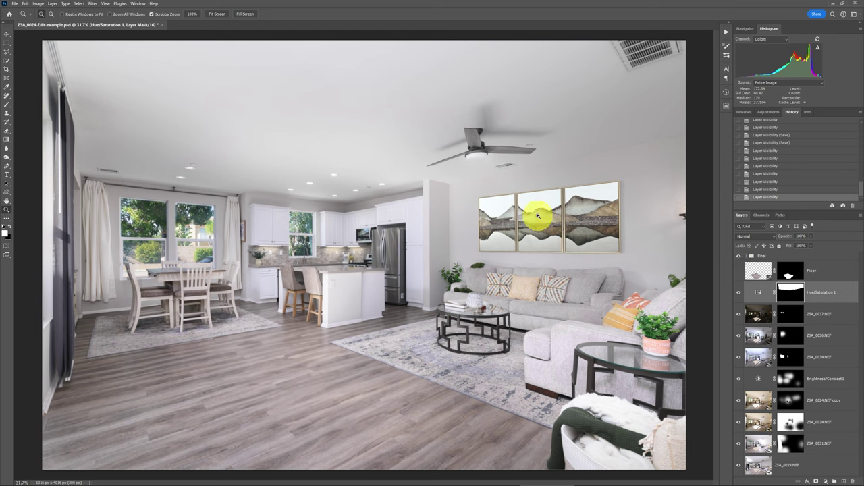
click(738, 257)
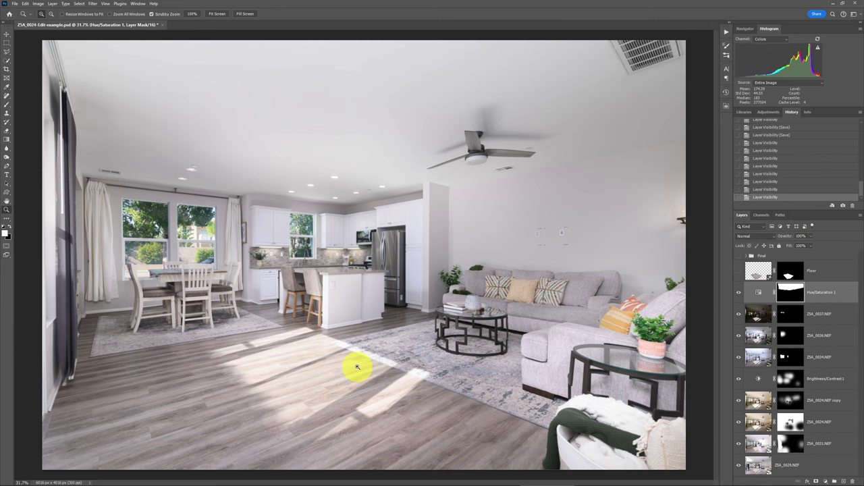
click(357, 367)
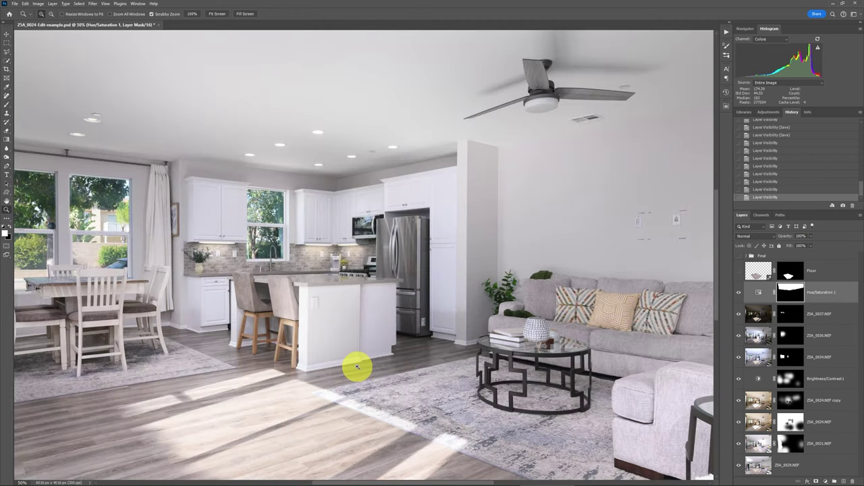
drag(308, 380, 394, 244)
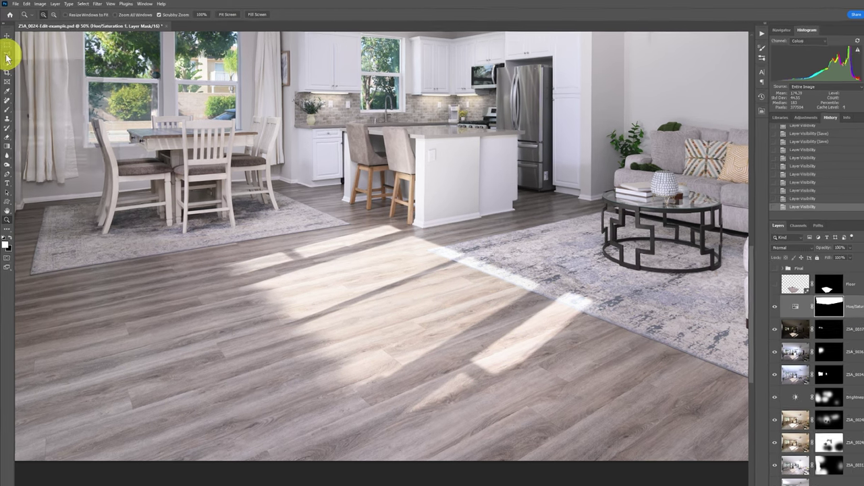
Step: Trace a Polygonal Lasso outline around the floor glare from the dining area to the rug edge
click(6, 53)
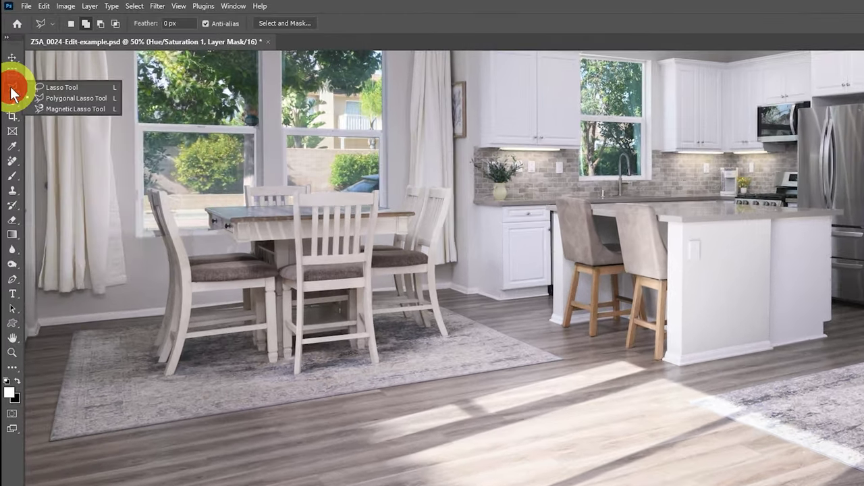
click(62, 98)
click(350, 418)
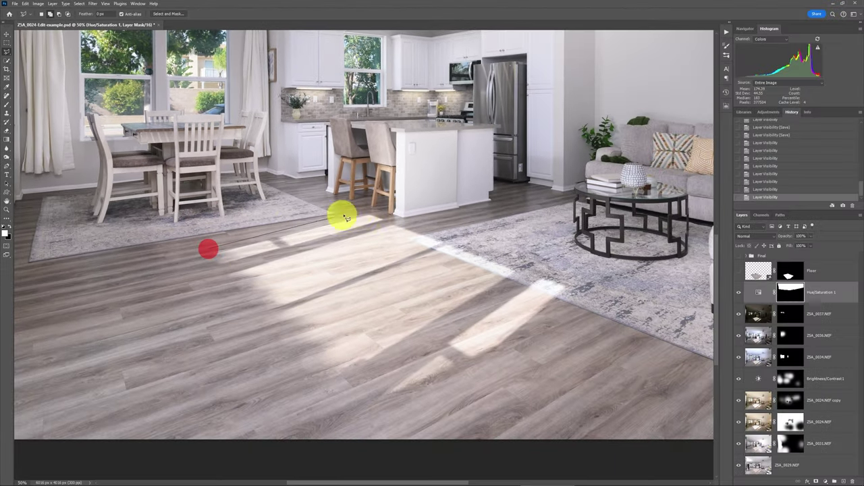
click(368, 209)
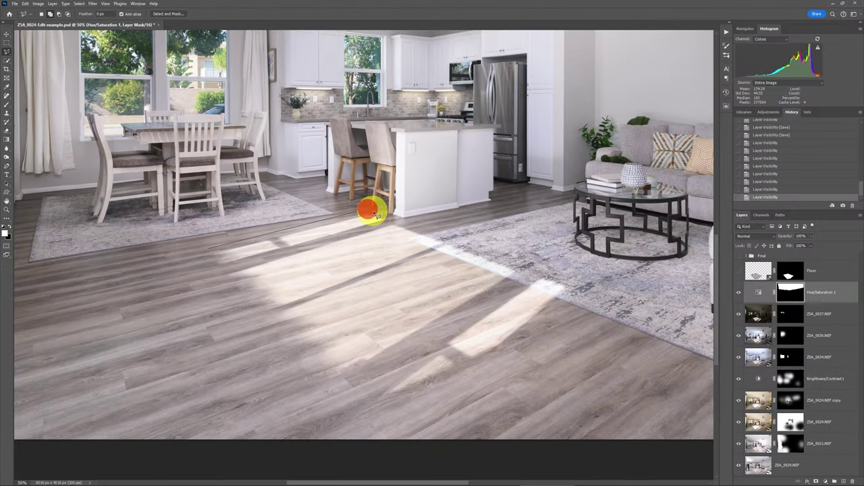
click(411, 226)
click(568, 282)
click(568, 307)
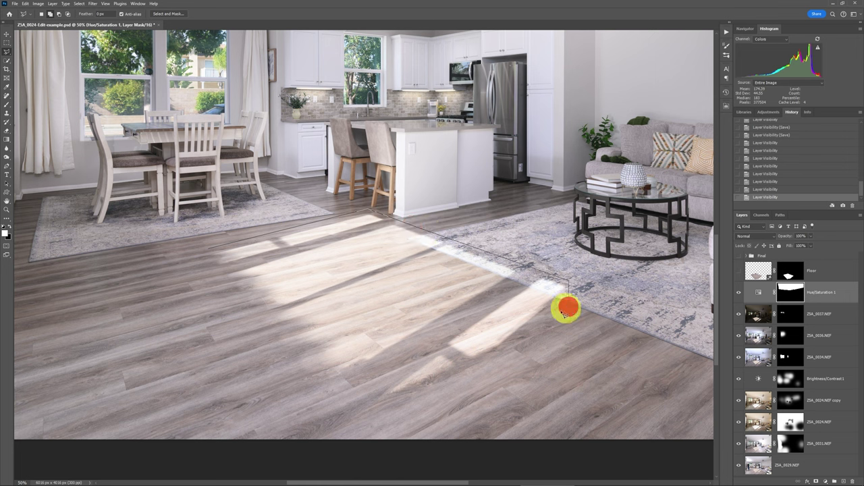
click(481, 381)
click(413, 409)
click(321, 404)
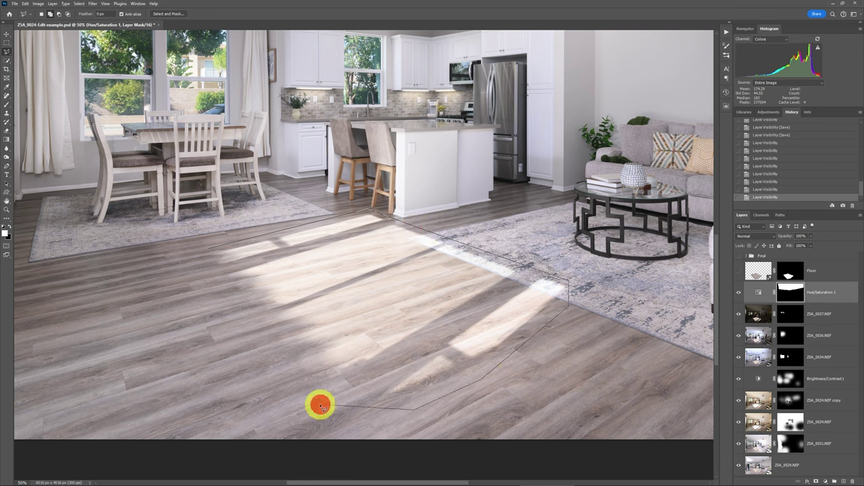
click(266, 367)
click(233, 307)
click(205, 257)
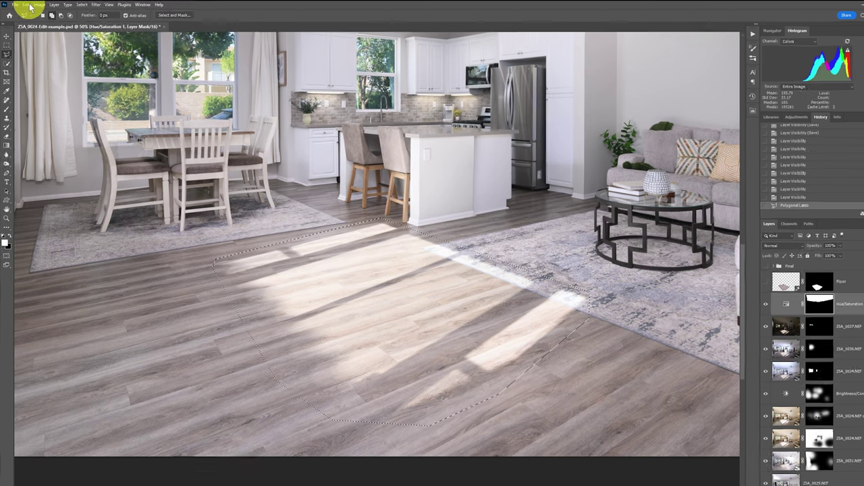
Step: Run Edit > Generative Fill with an empty prompt on the selected floor patch
click(26, 4)
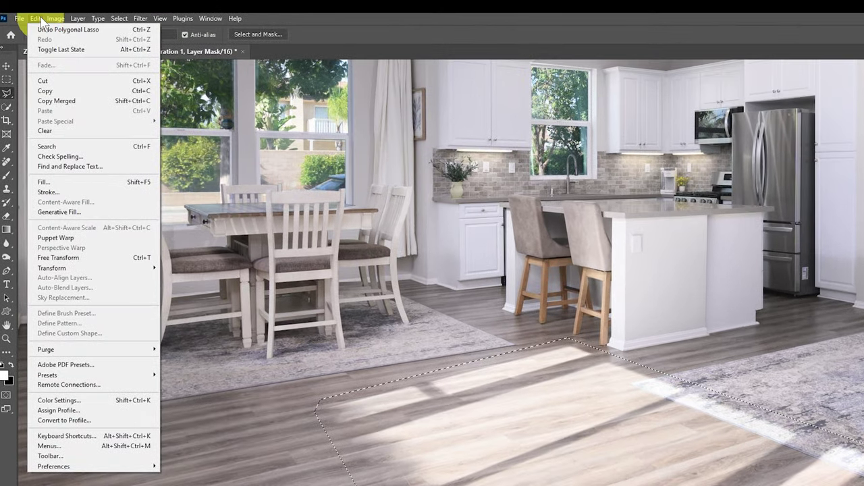
click(81, 212)
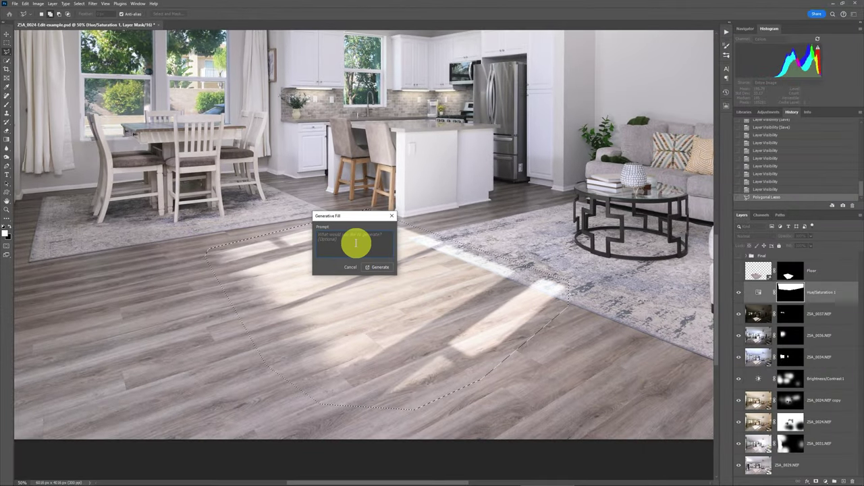
click(380, 266)
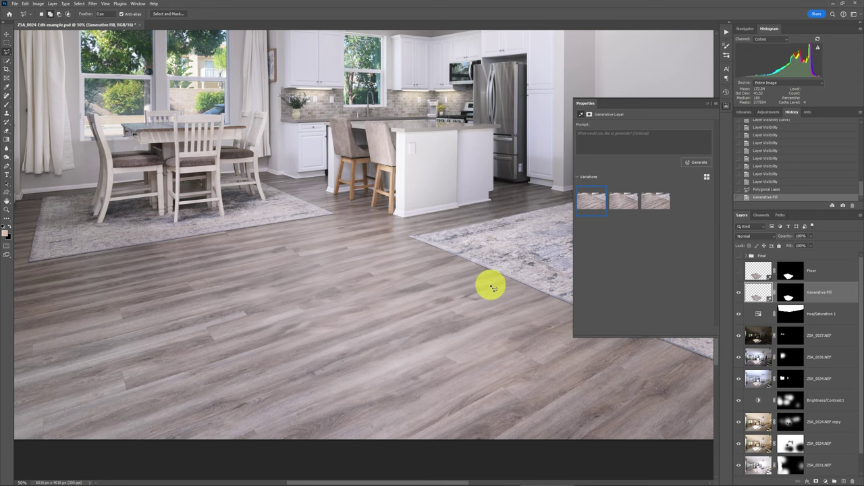
Step: Compare the three Generative Fill variations, keep the third, and zoom the floor back to about 50%
scroll(492, 288, down, 1)
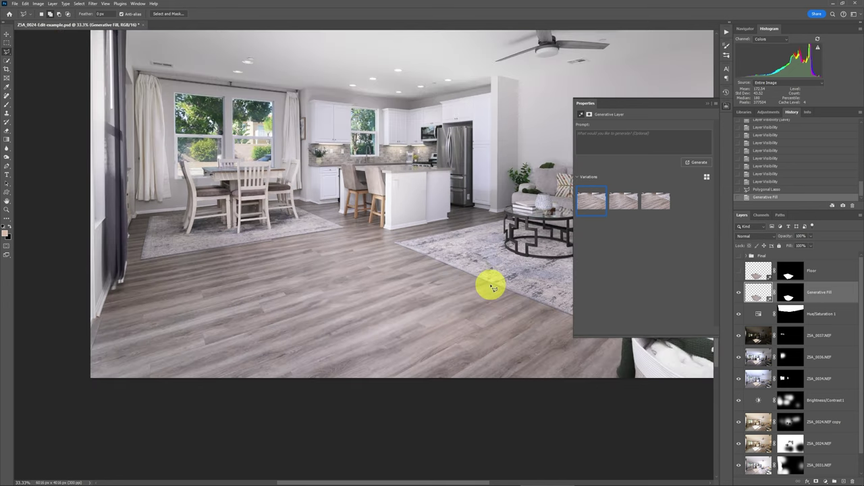
scroll(493, 287, down, 1)
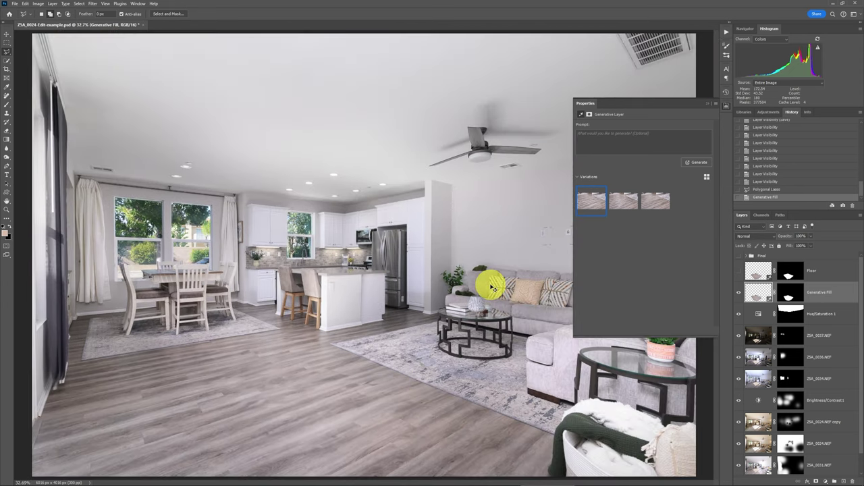
click(624, 204)
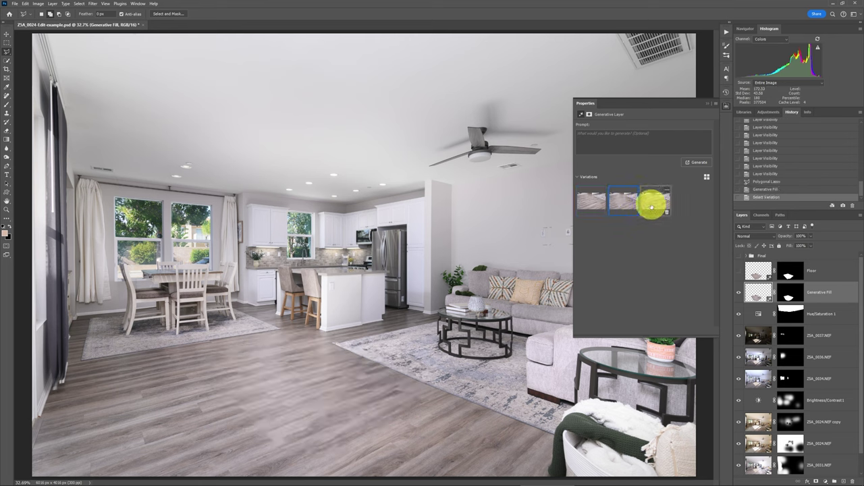
click(651, 205)
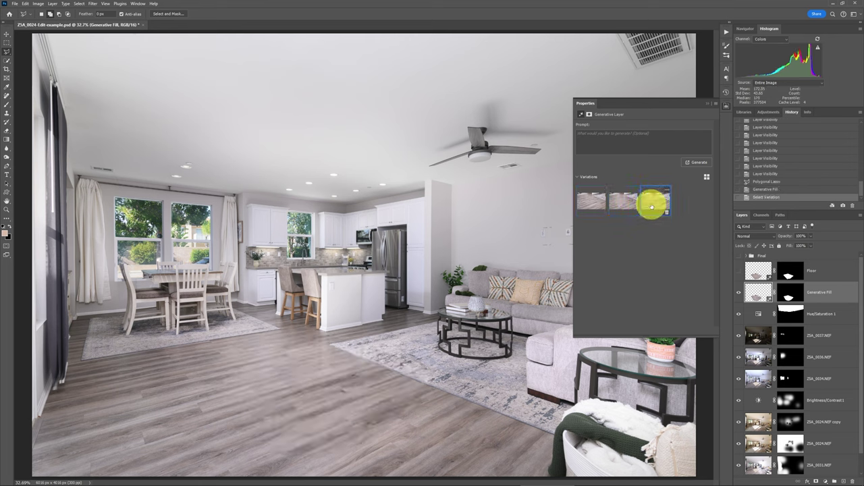
click(592, 202)
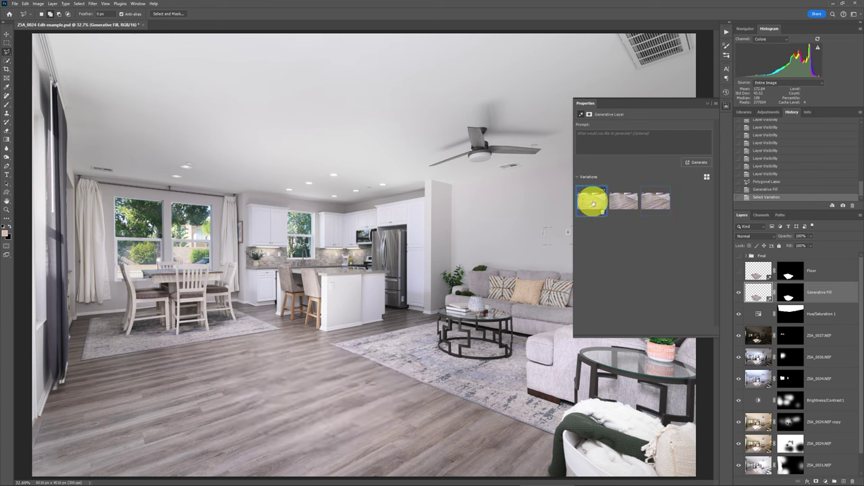
click(656, 201)
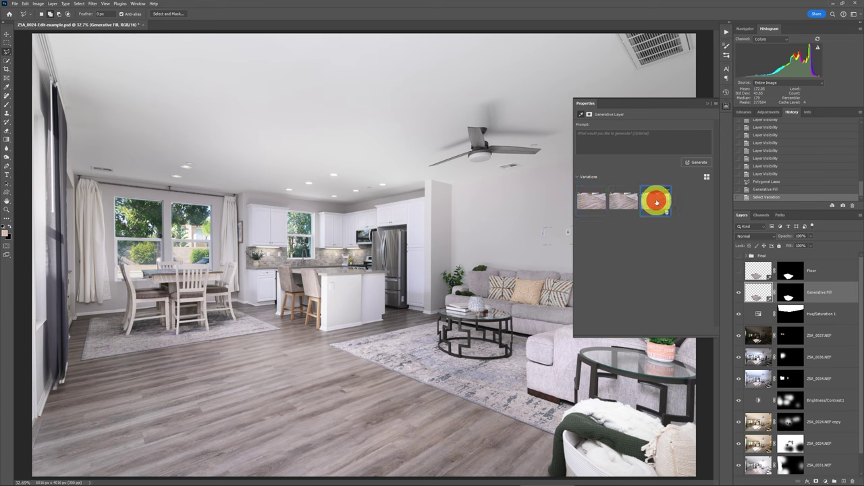
click(708, 104)
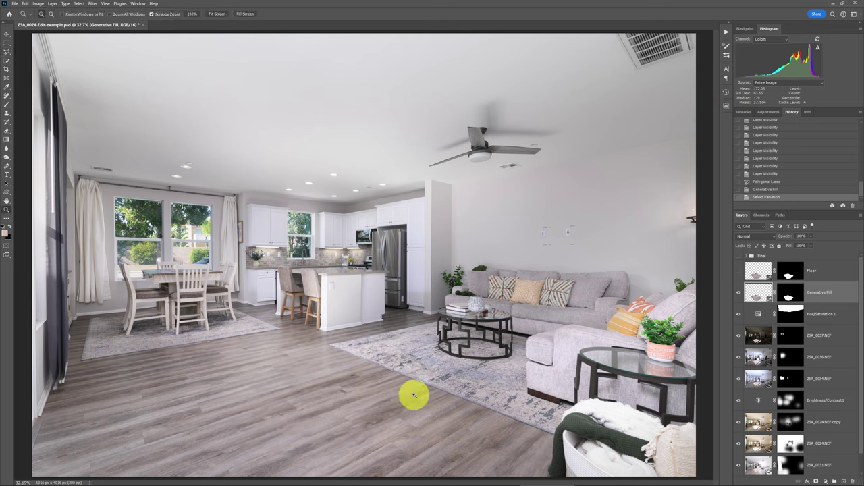
click(374, 378)
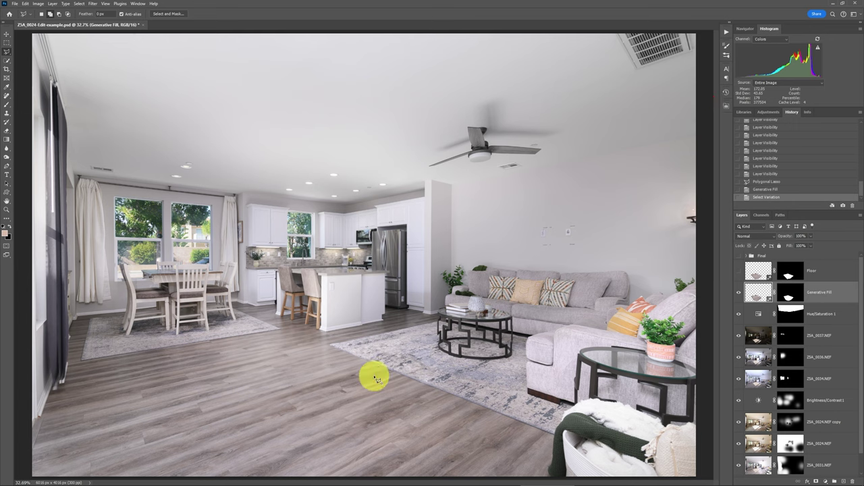
key(z)
click(368, 375)
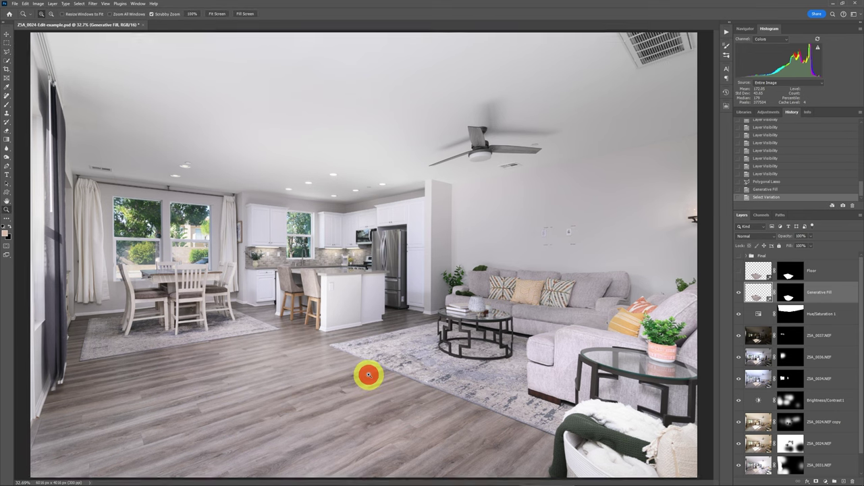
drag(368, 375, 368, 376)
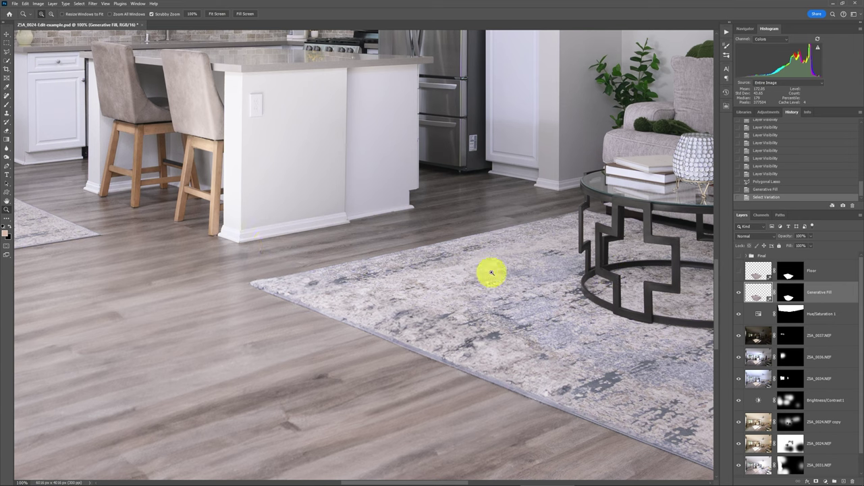
key(ctrl+0)
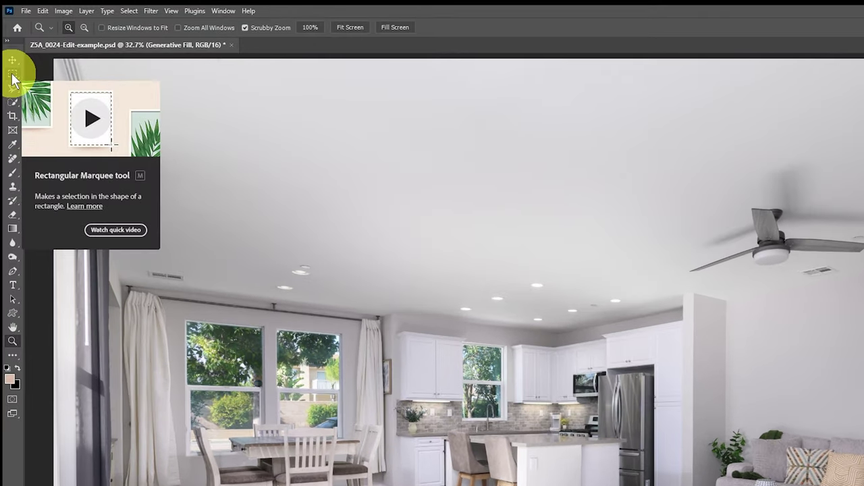
click(14, 74)
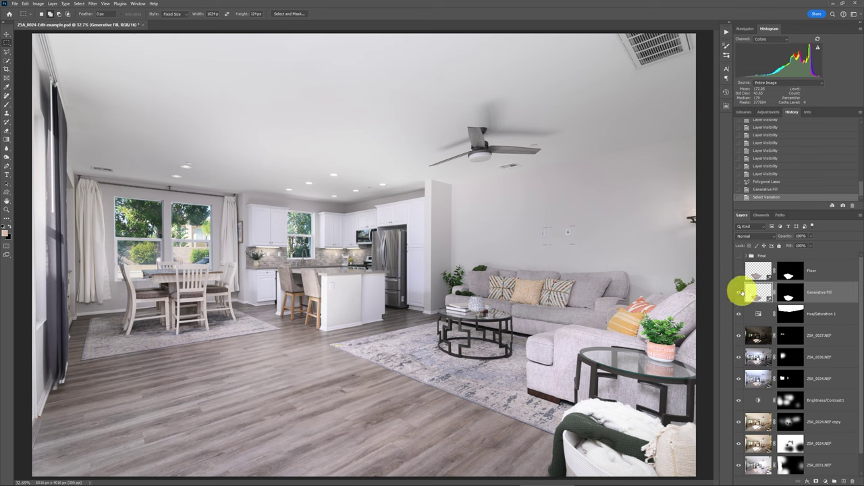
click(740, 292)
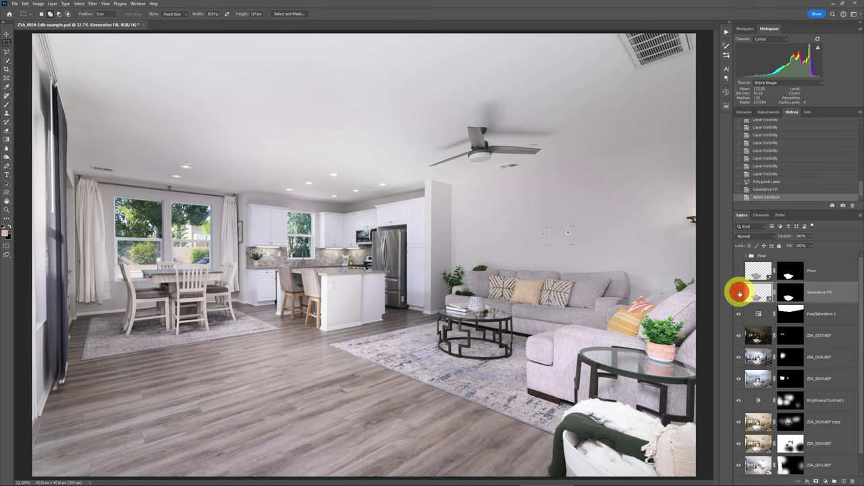
click(317, 345)
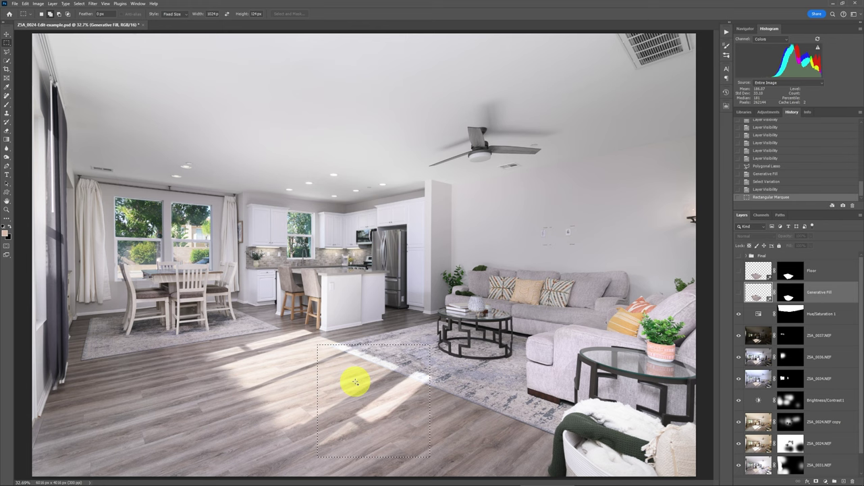
key(ctrl+d)
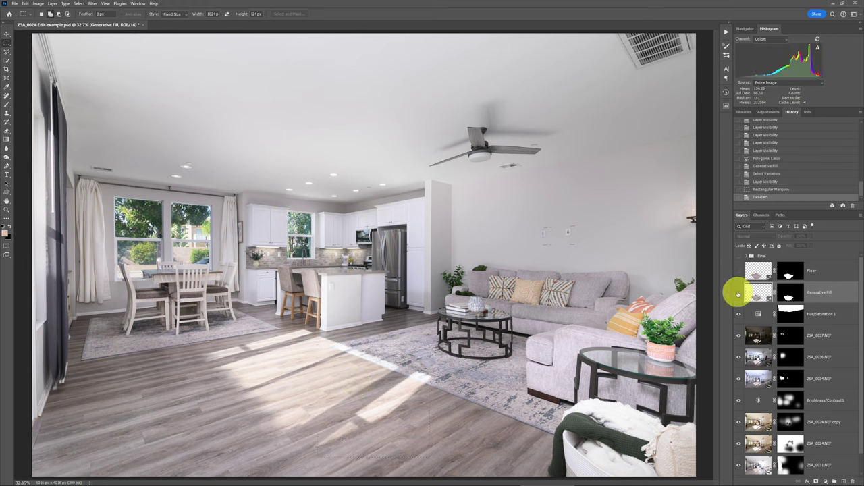
Step: Show the Generative Fill layer again and lower its opacity to 47%
click(738, 292)
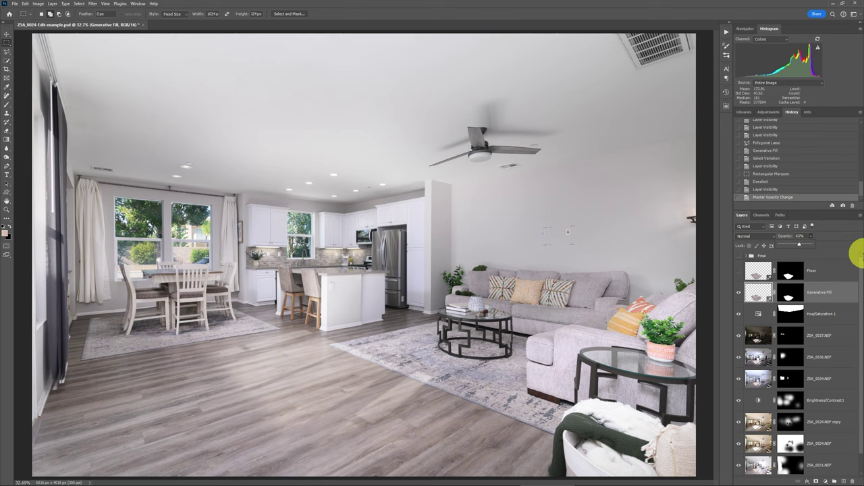
click(800, 247)
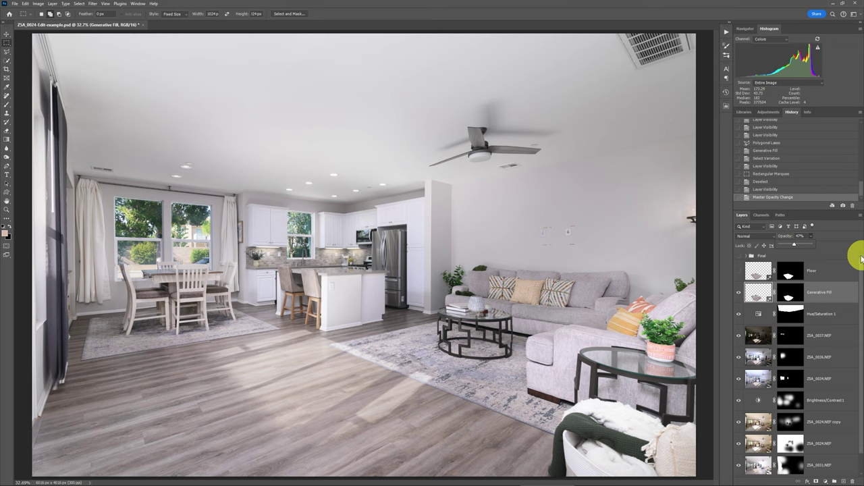
Step: Restore Generative Fill to 100% opacity and put it into a new Group 1
key(0)
key(v)
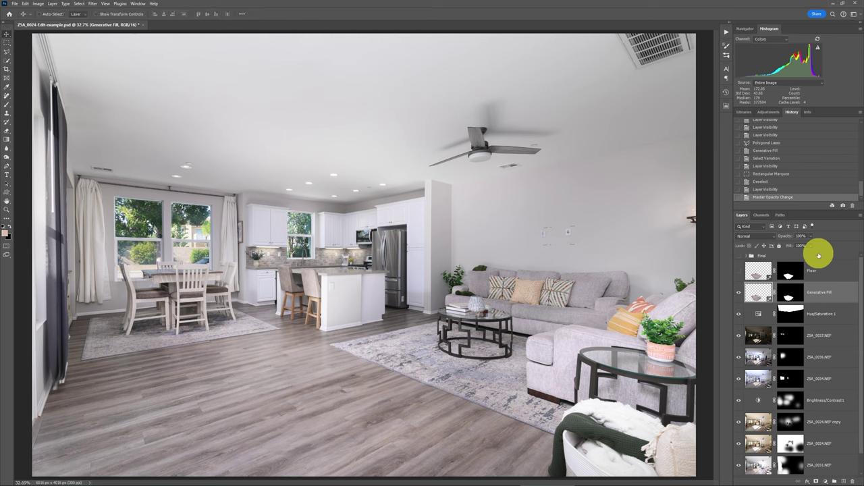
click(826, 293)
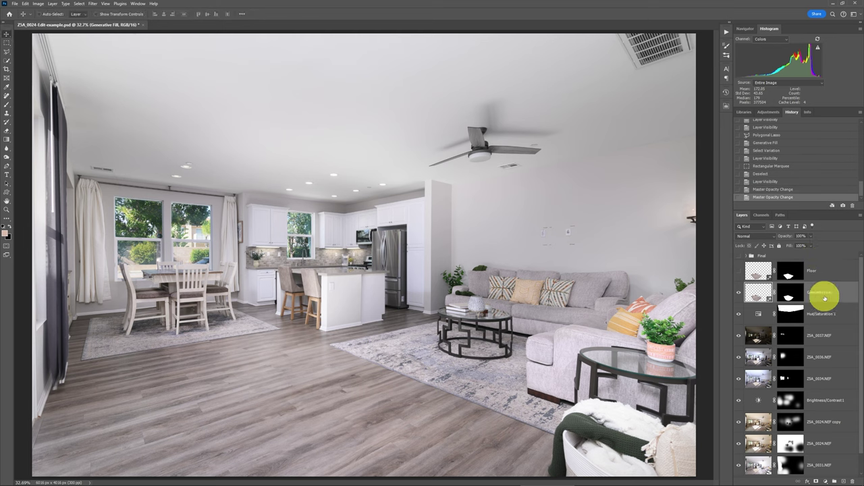
right_click(825, 299)
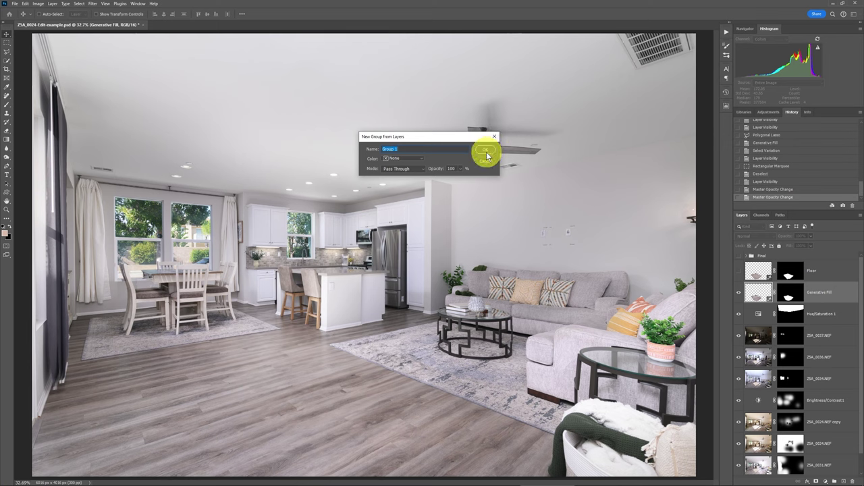
click(486, 156)
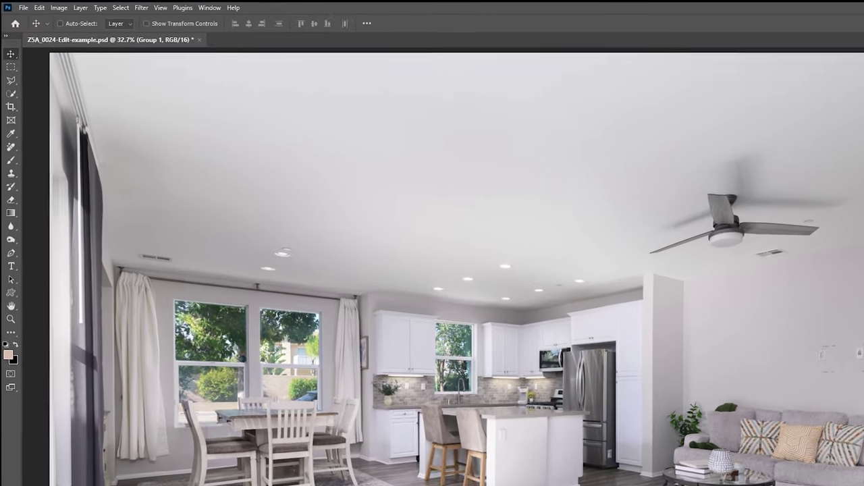
Step: Add a Reveal All layer mask to Group 1
key(alt+l)
key(m)
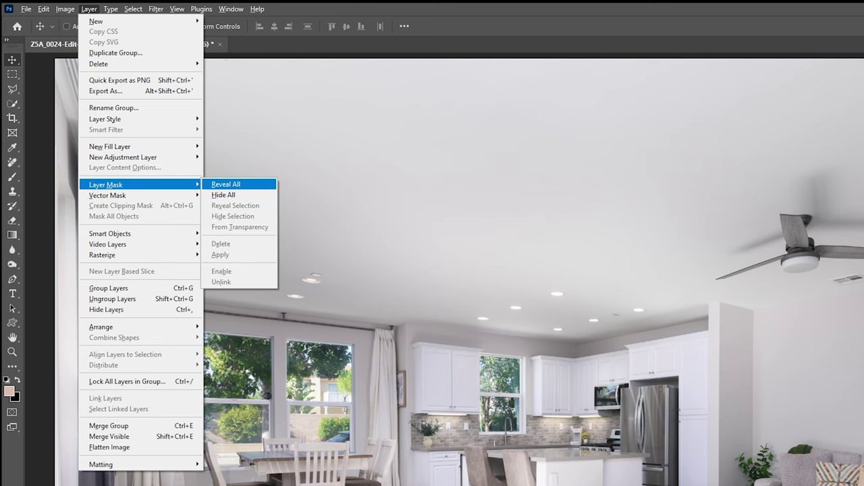
click(233, 185)
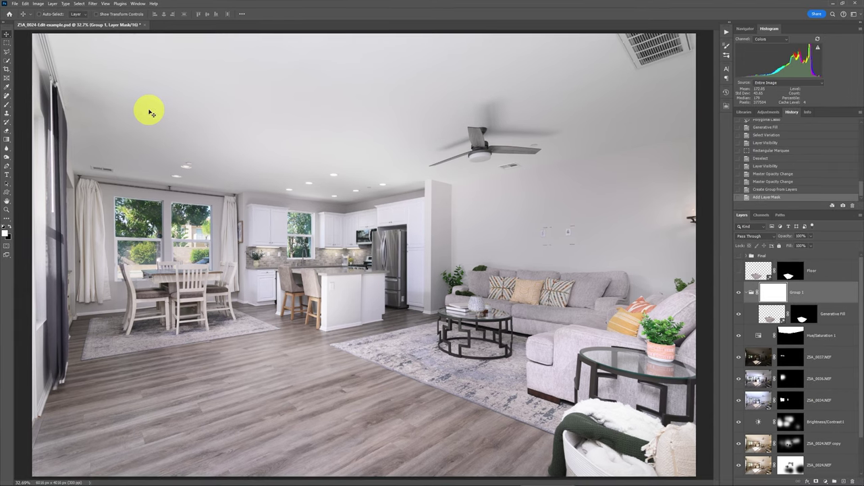
Step: With a large brush at 30% flow, dab across the floor to let sunlight back through the fill
key(b)
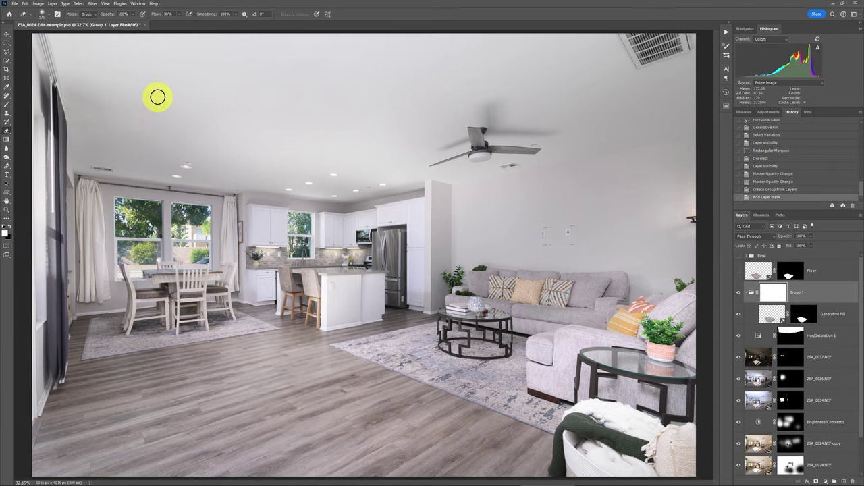
key(shift+3)
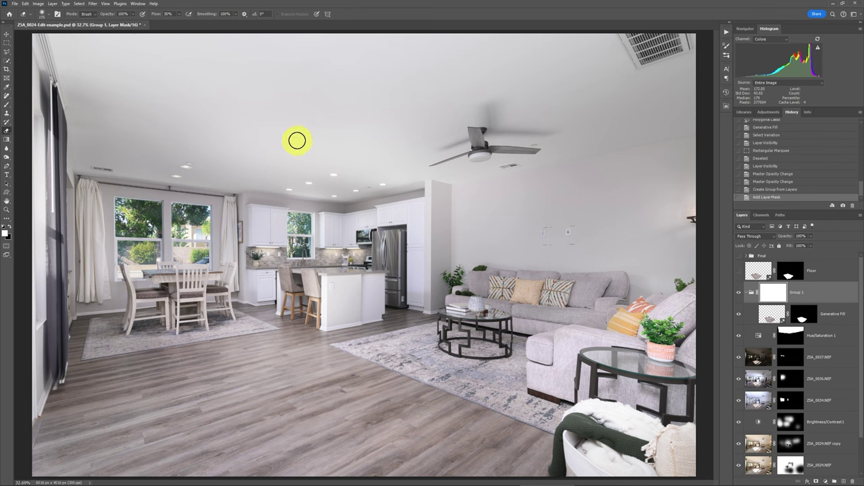
key(bracketright)
key(bracketright)
key(bracketright)
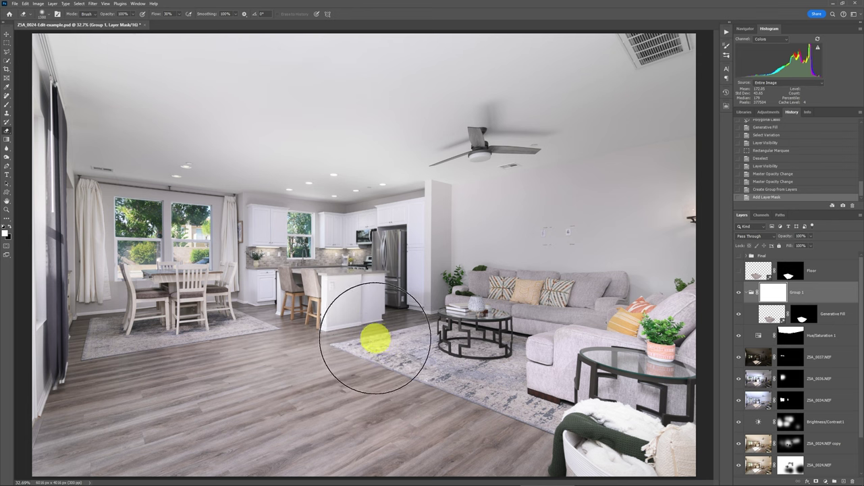
click(365, 332)
click(374, 340)
click(409, 356)
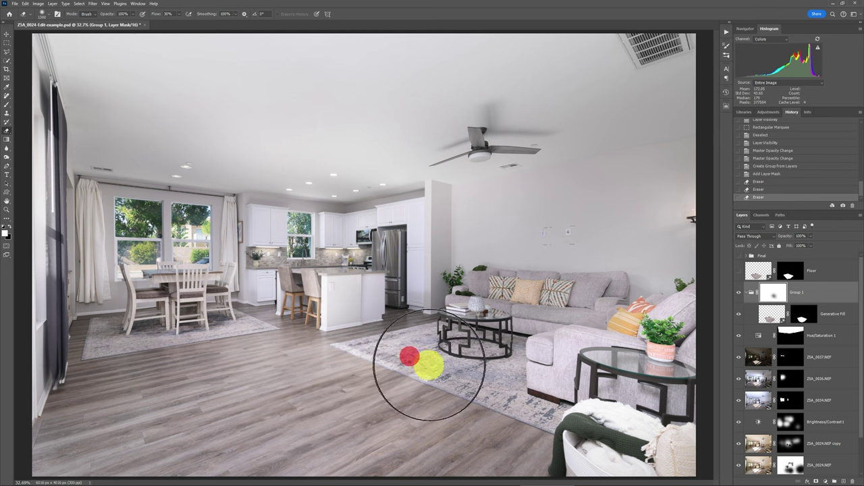
click(436, 365)
click(447, 363)
click(382, 334)
click(337, 323)
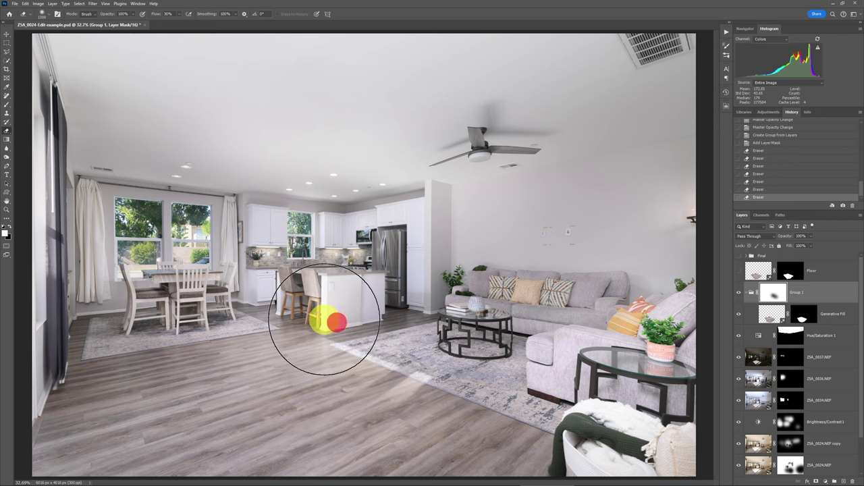
click(321, 315)
click(403, 342)
click(475, 355)
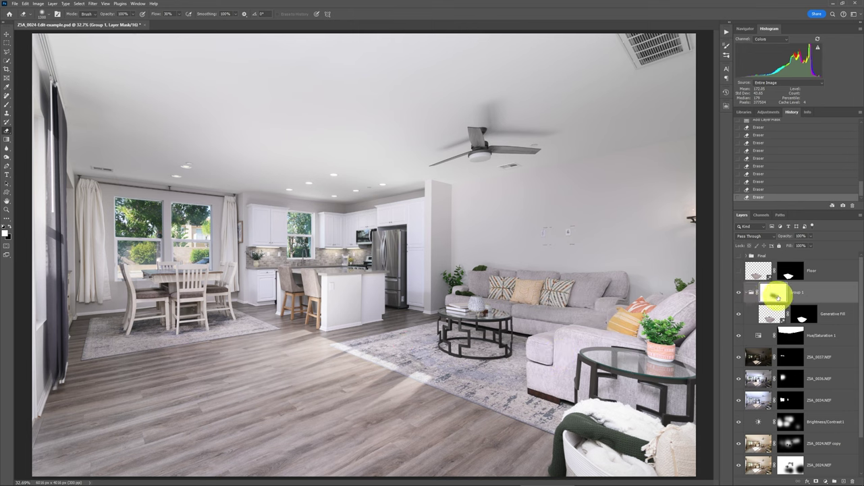
Step: Toggle Generative Fill to compare, then paint Group 1's mask along the sunlit streak and check it
click(739, 316)
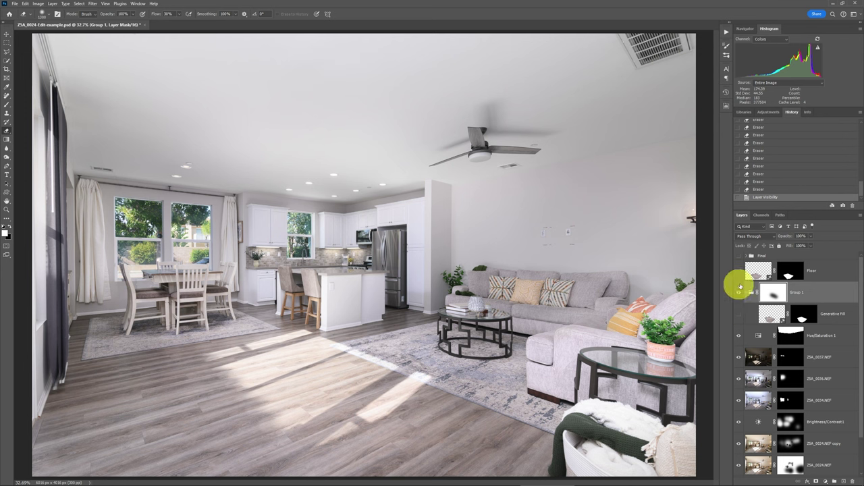
click(739, 315)
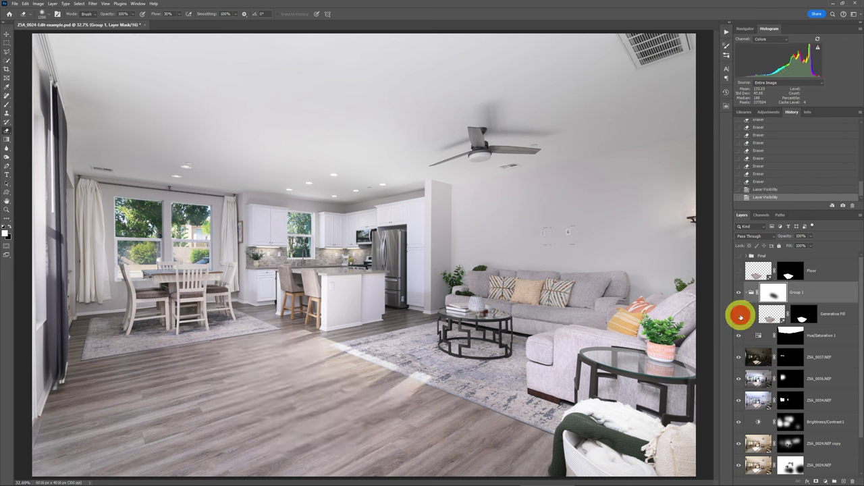
click(774, 294)
mouse_move(325, 310)
mouse_down()
mouse_move(367, 339)
mouse_move(417, 355)
mouse_move(421, 380)
mouse_move(384, 400)
mouse_move(353, 384)
mouse_move(314, 343)
mouse_move(314, 327)
mouse_up()
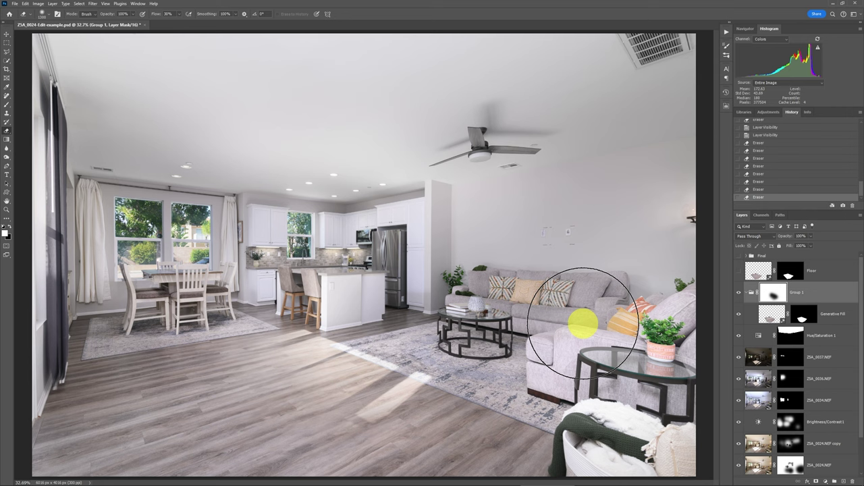
shift+click(774, 295)
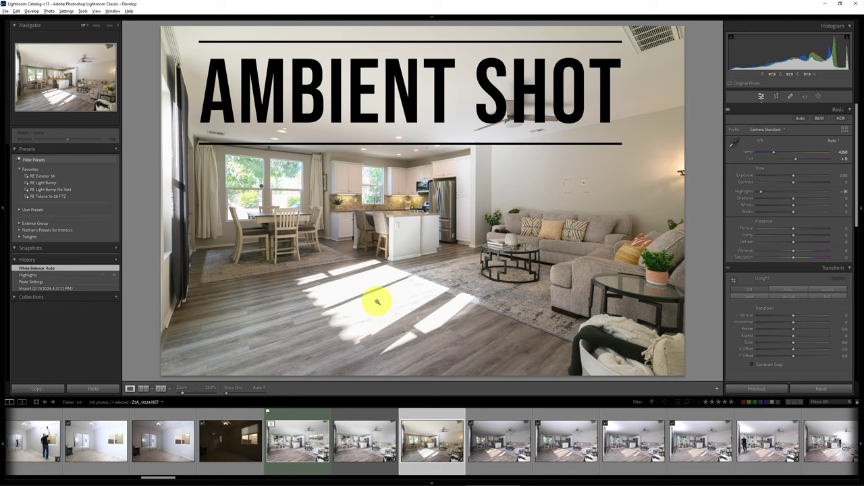
Step: Zoom to 100% on the sunlit floor and back out, then view two other shots of the room
click(377, 301)
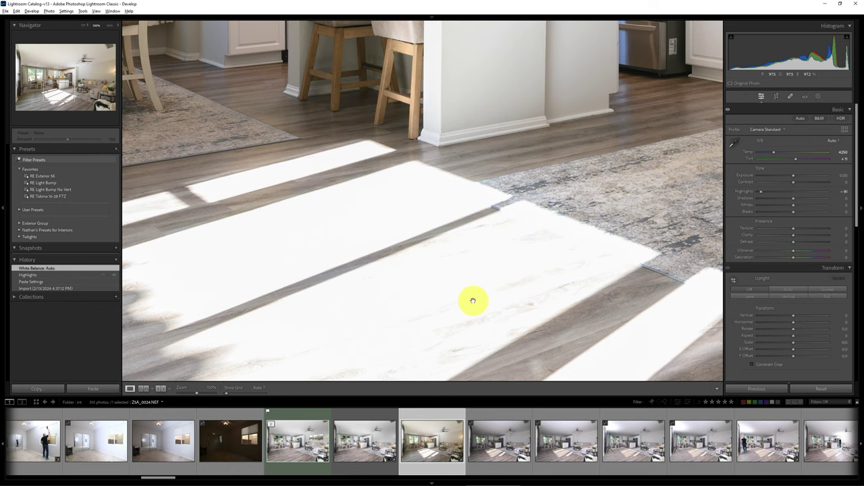
click(473, 300)
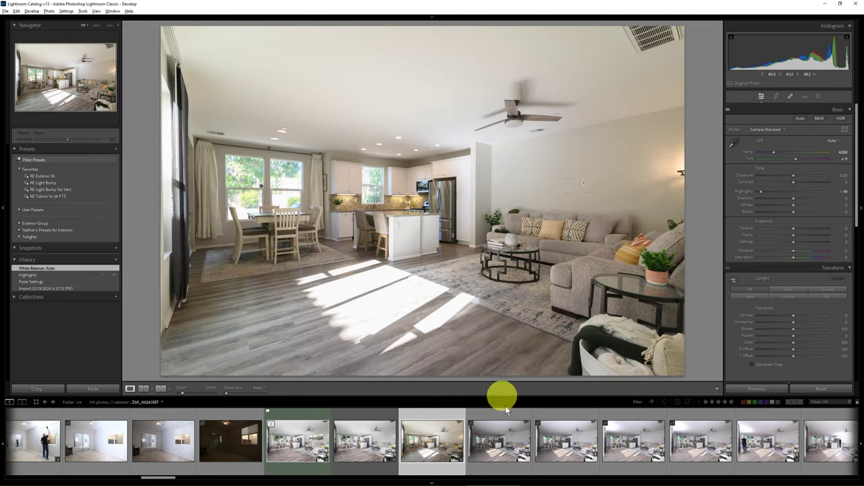
click(639, 451)
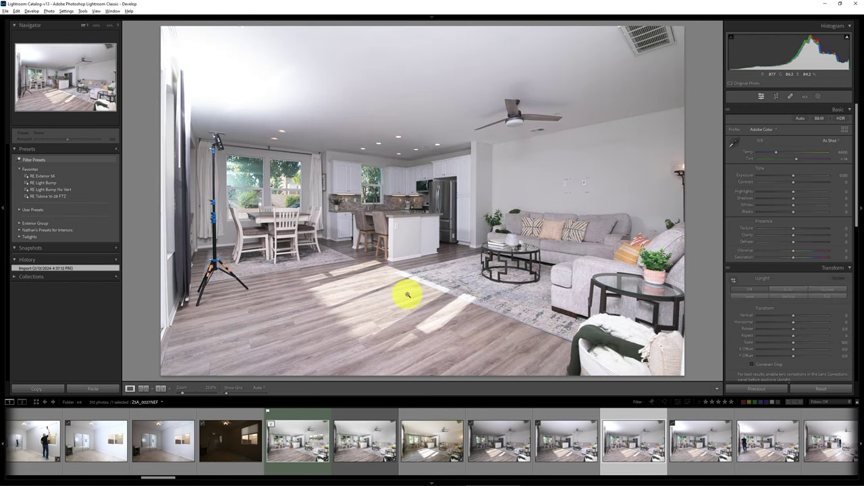
click(759, 446)
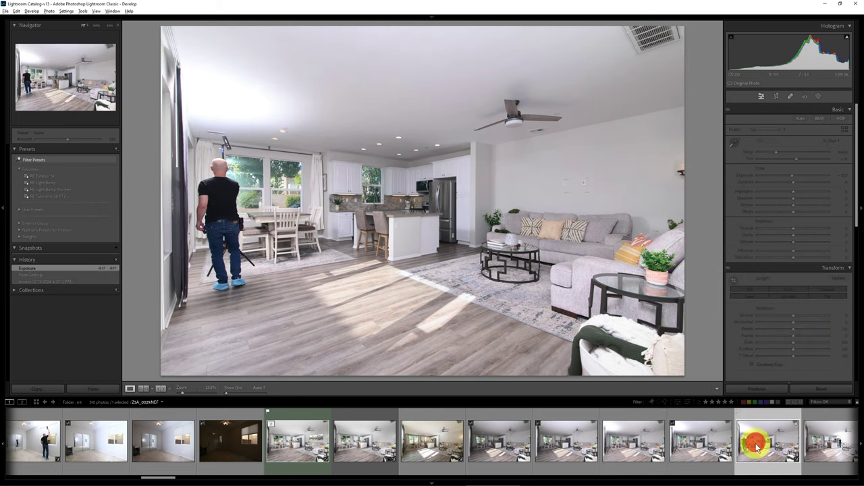
scroll(759, 446, down, 4)
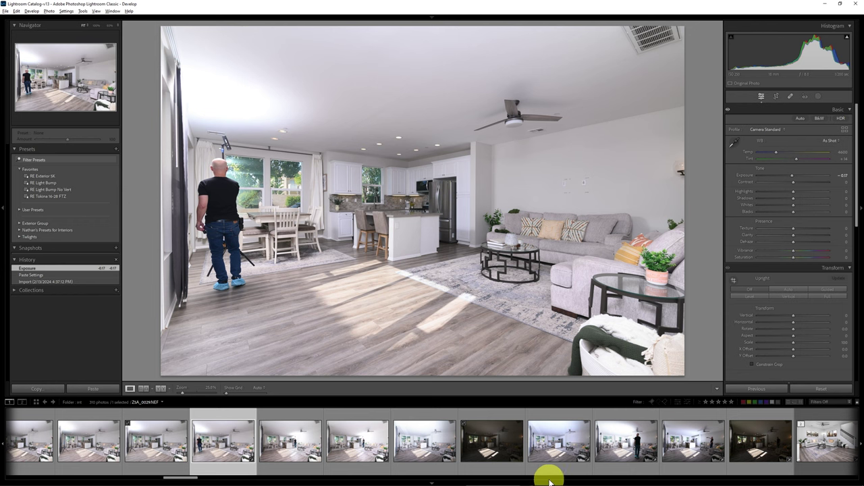
Step: View two more room shots, then return to the edited ZSA_0024-Edit-Edit.psd
click(630, 443)
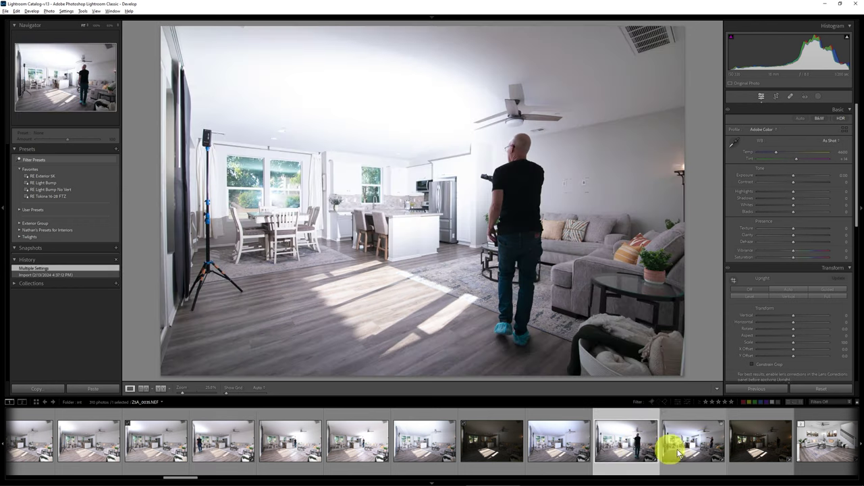
click(695, 448)
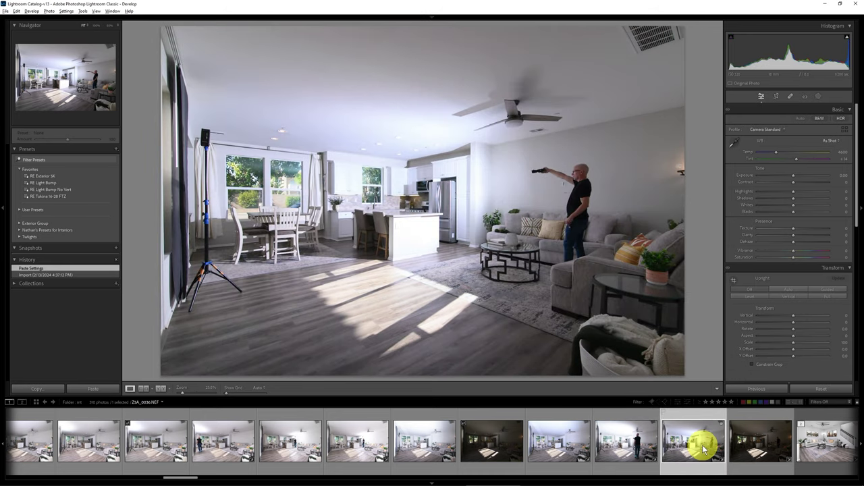
scroll(218, 448, up, 5)
click(316, 461)
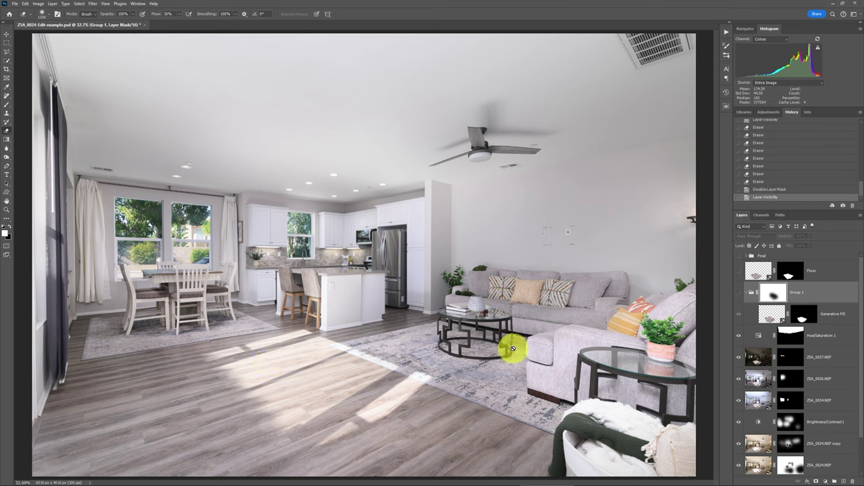
Step: Toggle Floor and Group 1 visibility to compare the floor, and disable the Group 1 mask
click(739, 274)
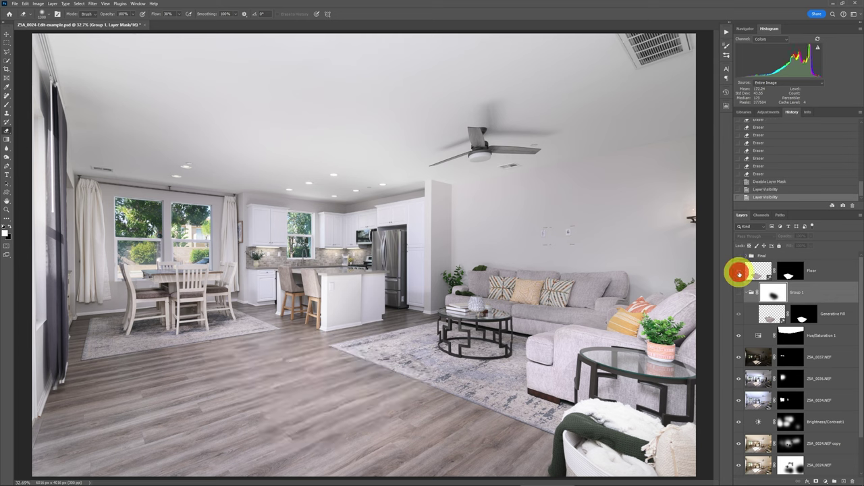
click(739, 274)
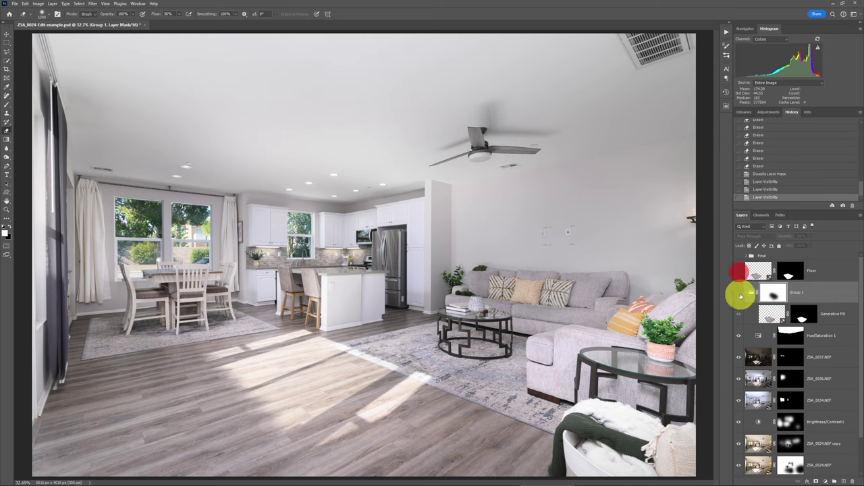
click(739, 294)
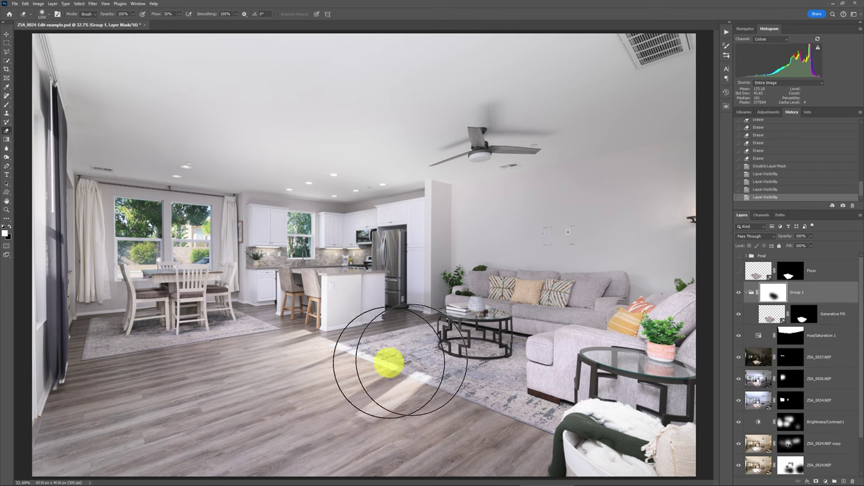
shift+click(777, 294)
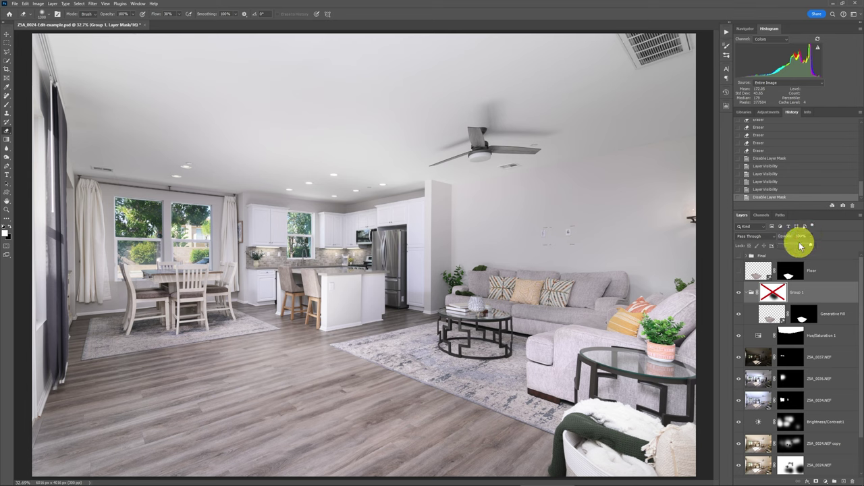
Step: Try a lower Group 1 opacity, return it to 100%, then hide Group 1 to show the original glare
click(799, 244)
drag(799, 246, 792, 243)
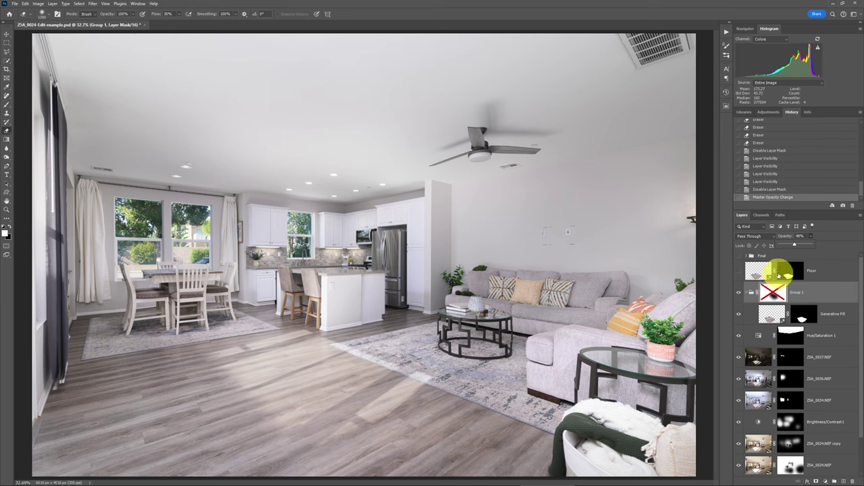
key(v)
key(0)
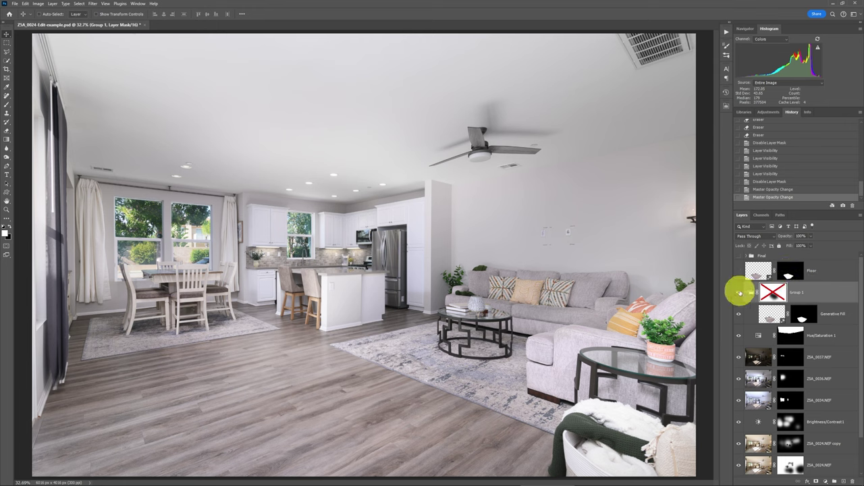
click(738, 293)
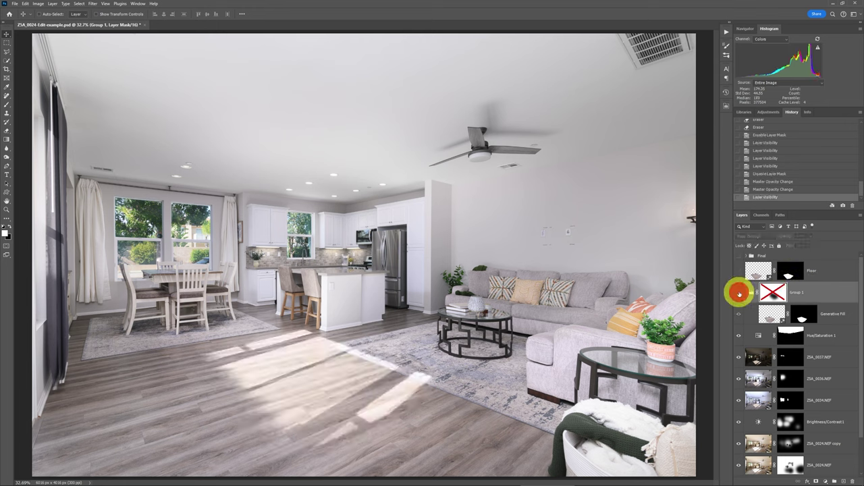